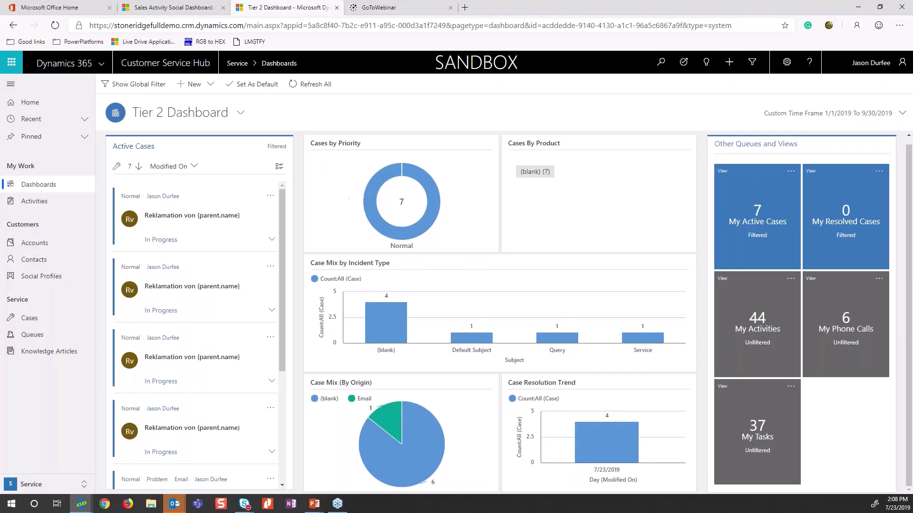
# - Switch to the Sales Activity Social Dashboard and scroll the sitemap up toward the Recent group
pyautogui.click(150, 6)
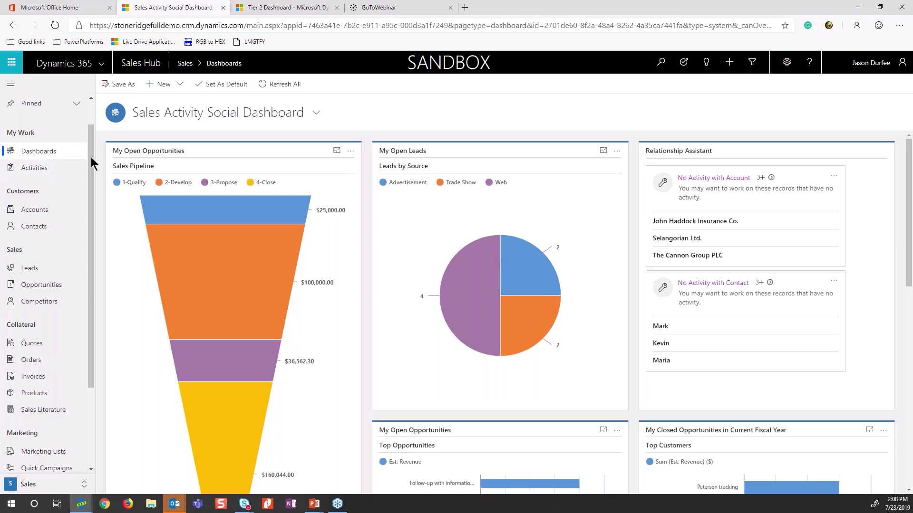
pyautogui.moveTo(91, 142); pyautogui.dragTo(92, 127)
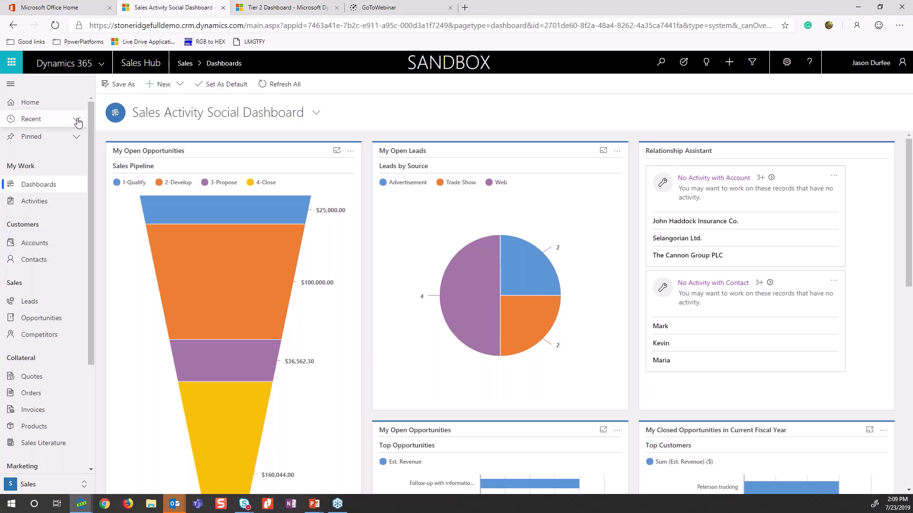
# - Pin the A. Datum Corporation record from Recent and display it in the Pinned list
pyautogui.click(77, 122)
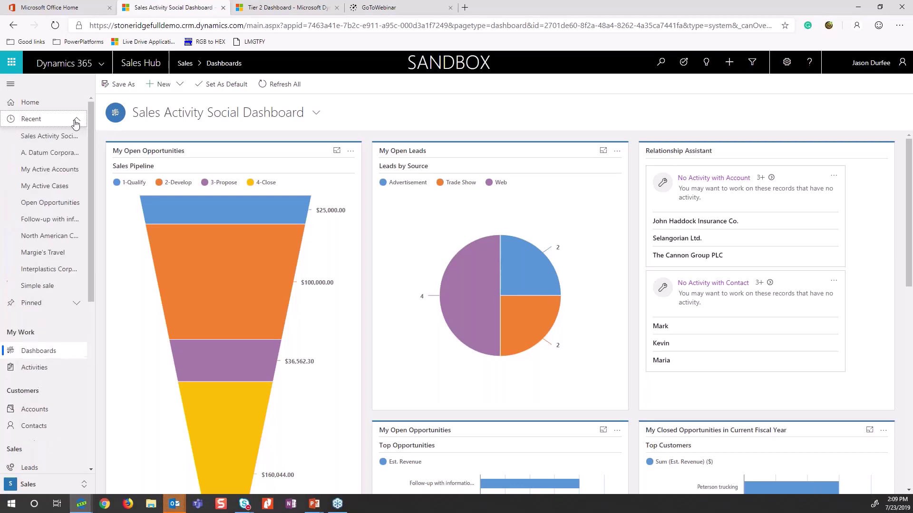
pyautogui.click(11, 153)
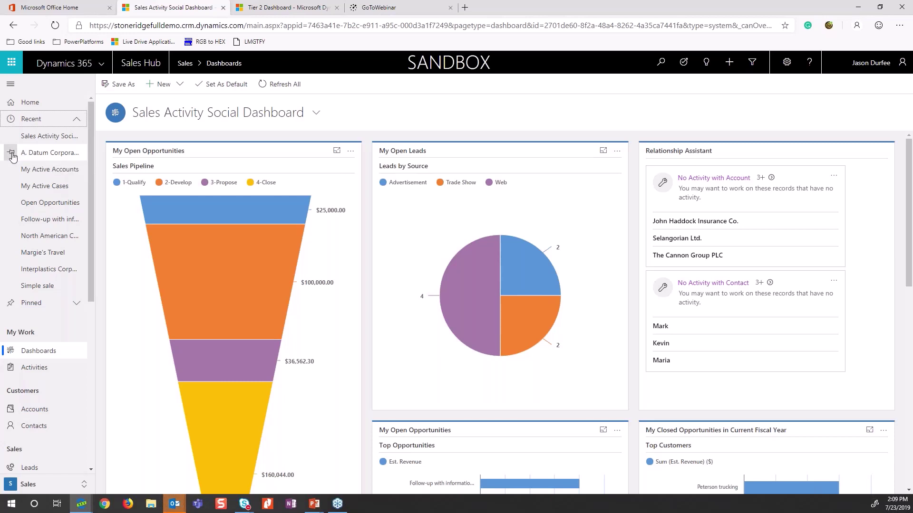
pyautogui.click(73, 303)
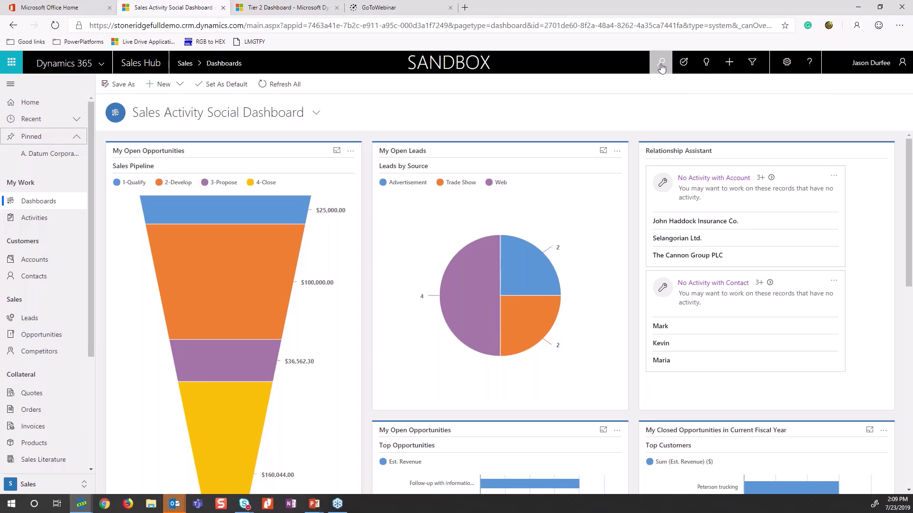
# - Run a categorized search for 'a datum', then trim the term down to 'ada' and rerun it
pyautogui.click(661, 67)
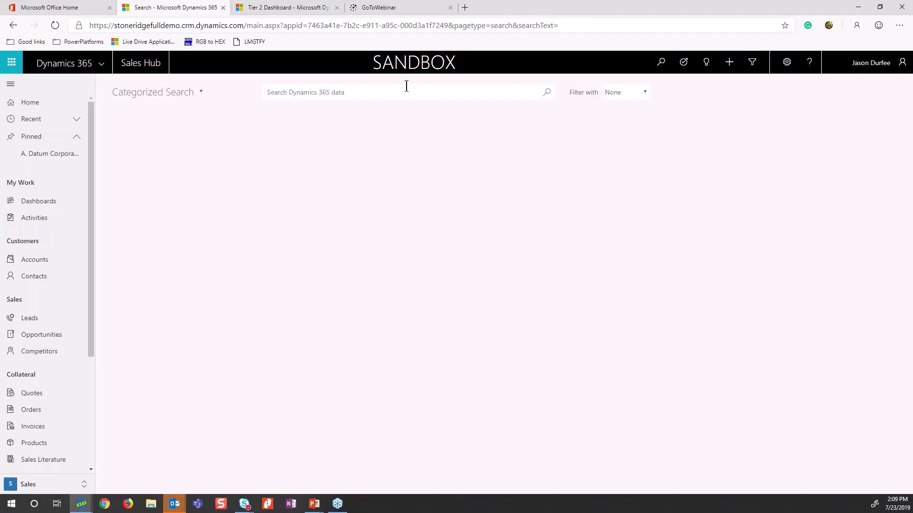
pyautogui.write('a datum')
pyautogui.press('Return')
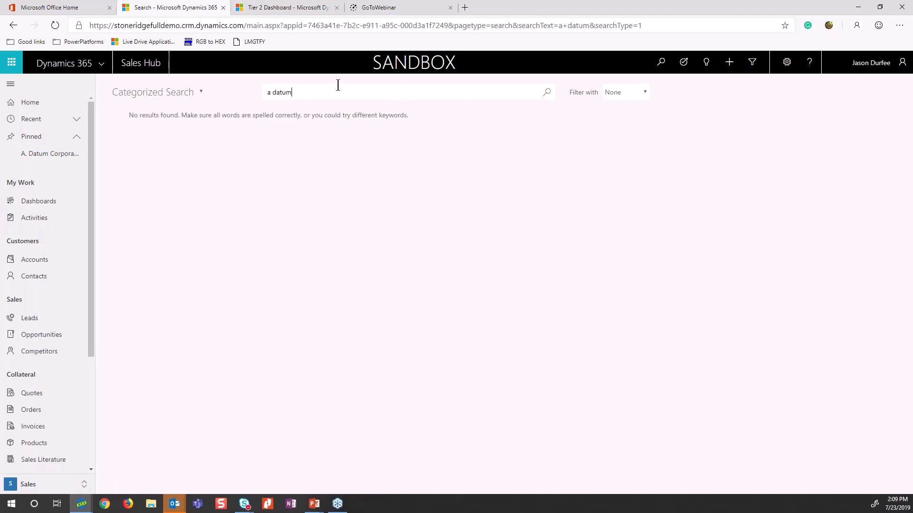
pyautogui.press('BackSpace')
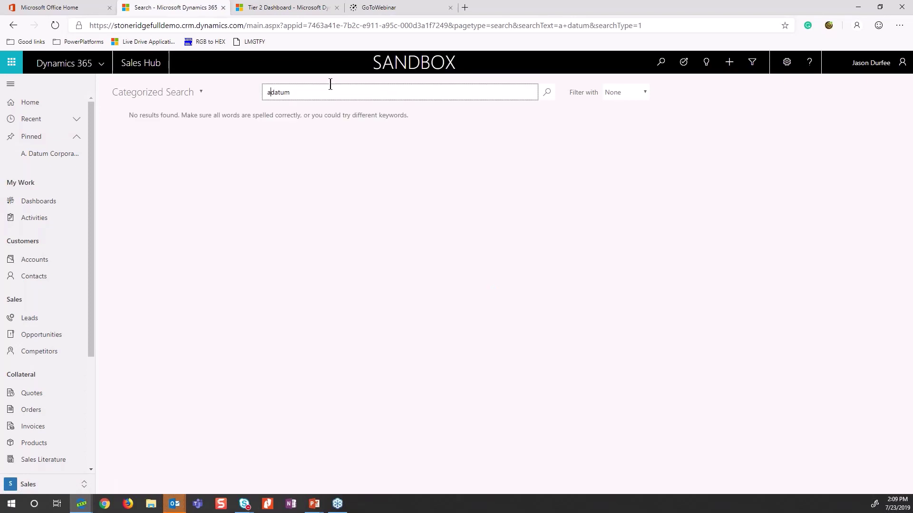
pyautogui.press('Return')
pyautogui.press('BackSpace')
pyautogui.press('BackSpace')
pyautogui.press('Return')
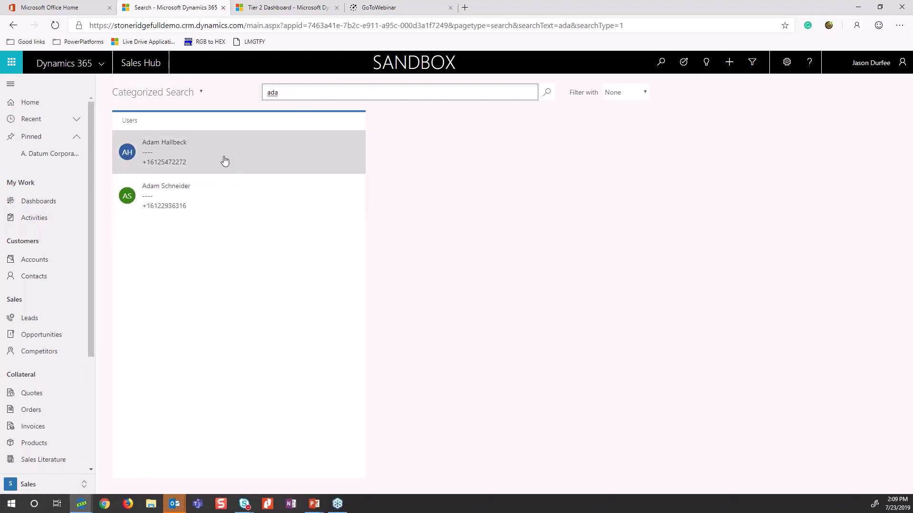
# - Check the Filter with record types without choosing one, then clear the search term
pyautogui.click(643, 93)
pyautogui.click(642, 90)
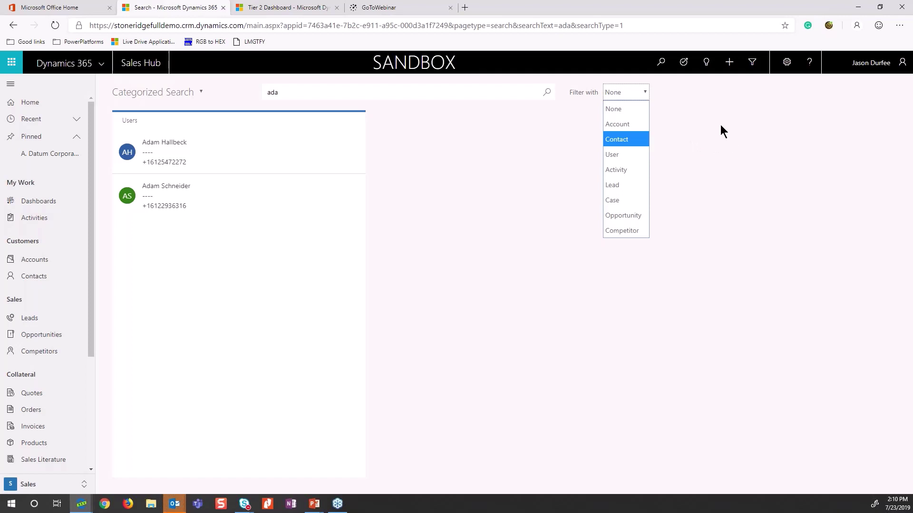
pyautogui.click(475, 94)
pyautogui.press('BackSpace')
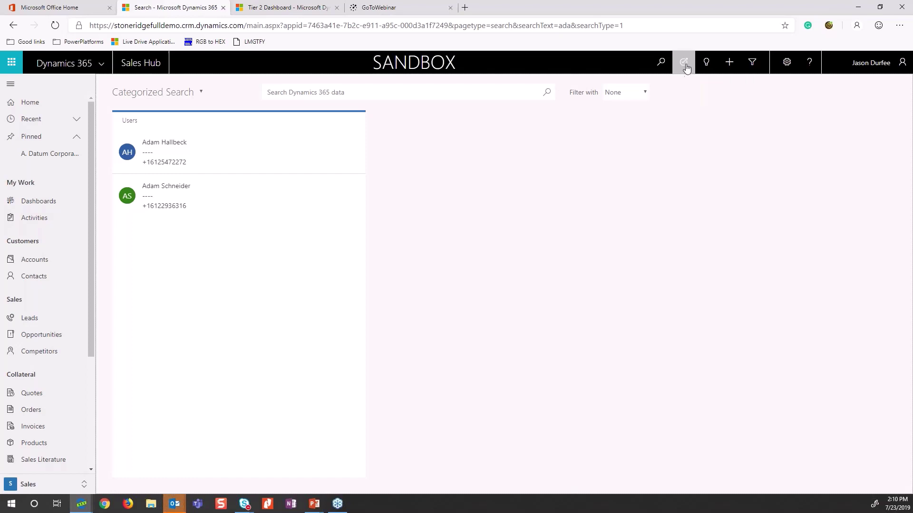
# - Start the Update Contact task flow from the top bar's task flow list
pyautogui.click(685, 67)
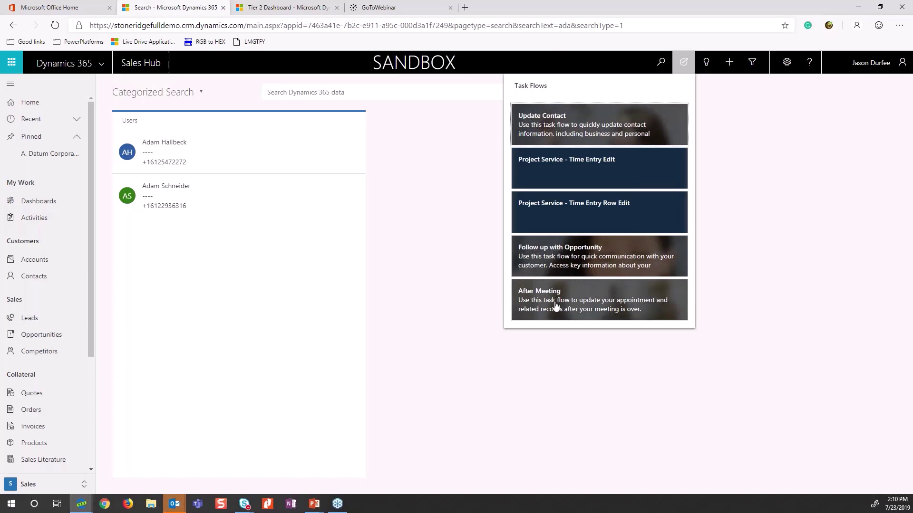
pyautogui.click(559, 125)
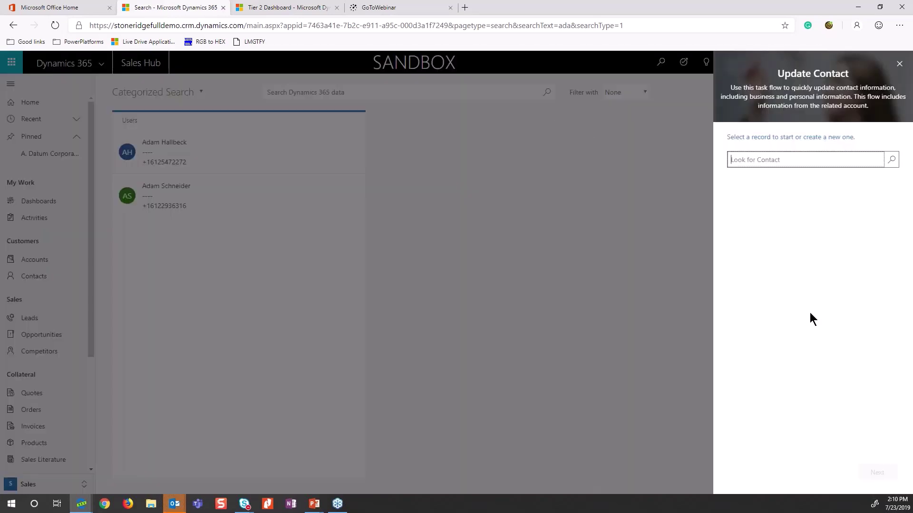
# - Choose the first contact in the Look for Contact list and advance to its information fields
pyautogui.click(890, 165)
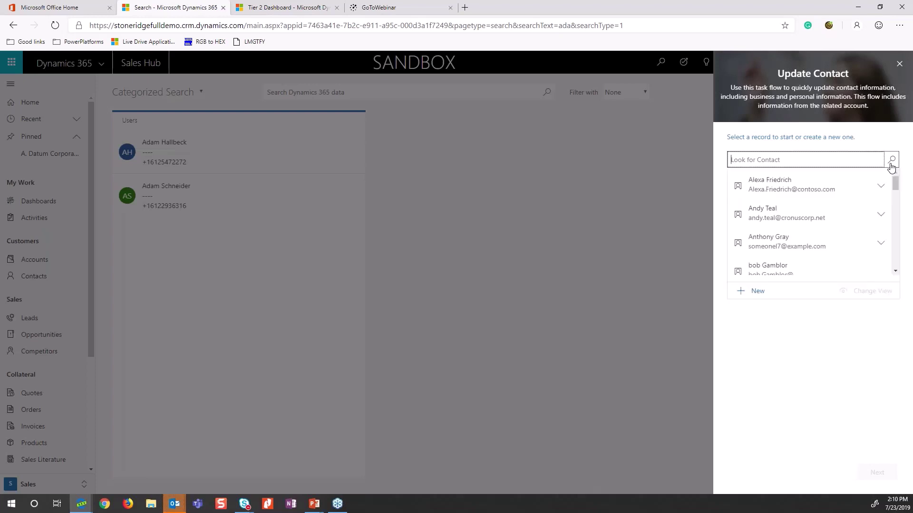
pyautogui.click(786, 186)
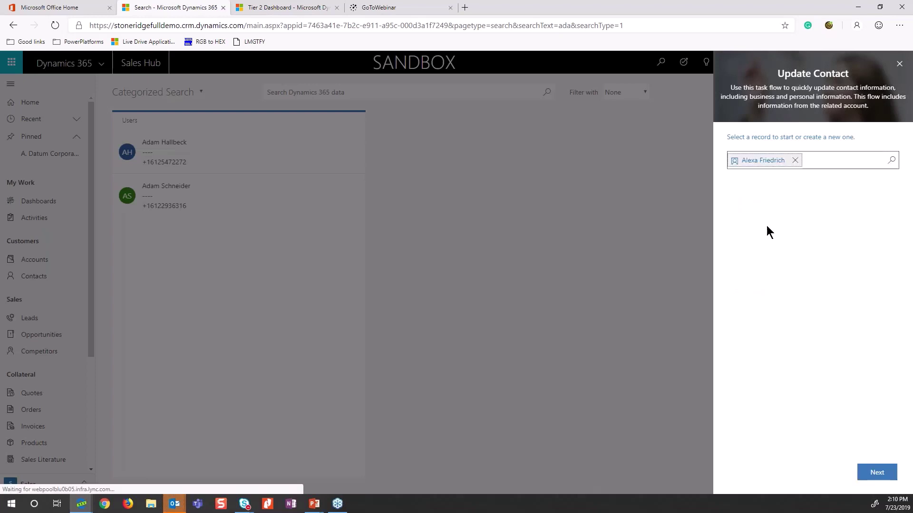
pyautogui.click(882, 474)
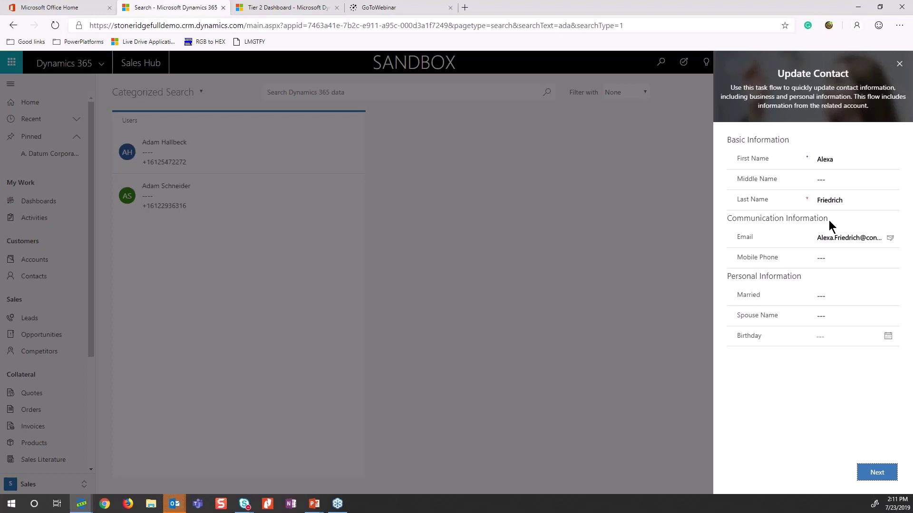
# - Set marital status to Married, enter the spouse's name, set birthday 7/25/2019, and continue
pyautogui.click(839, 296)
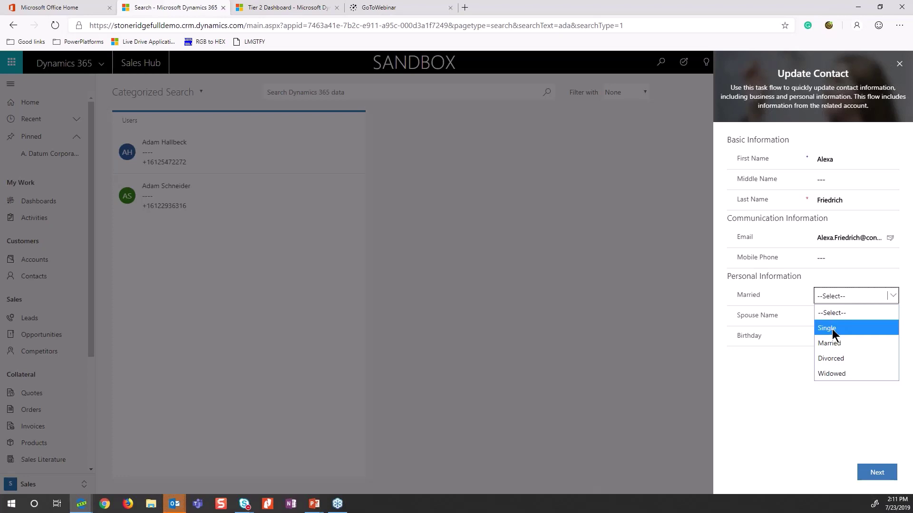
pyautogui.click(834, 343)
pyautogui.click(857, 316)
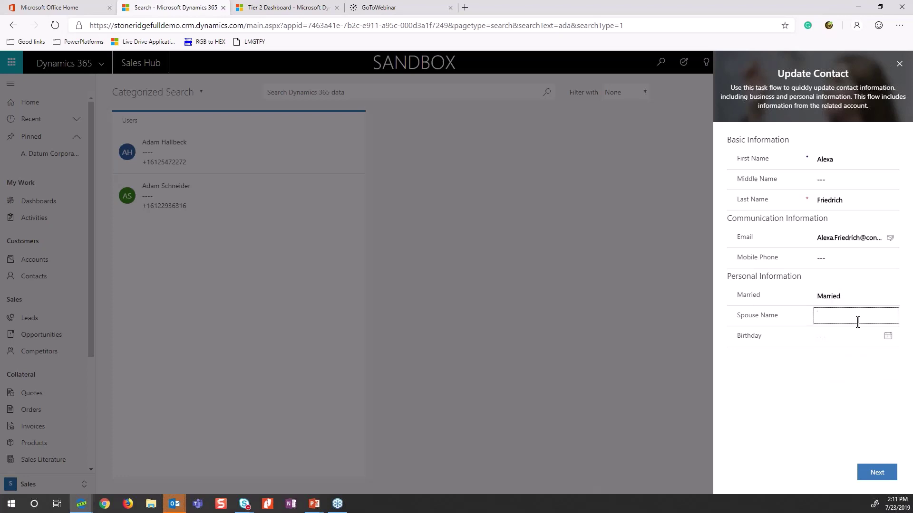
pyautogui.write('JIm')
pyautogui.click(864, 336)
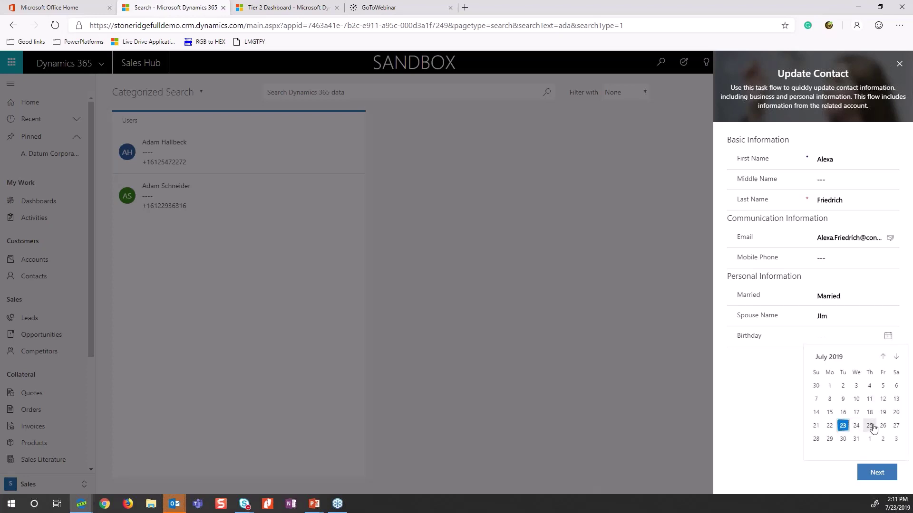
pyautogui.click(869, 426)
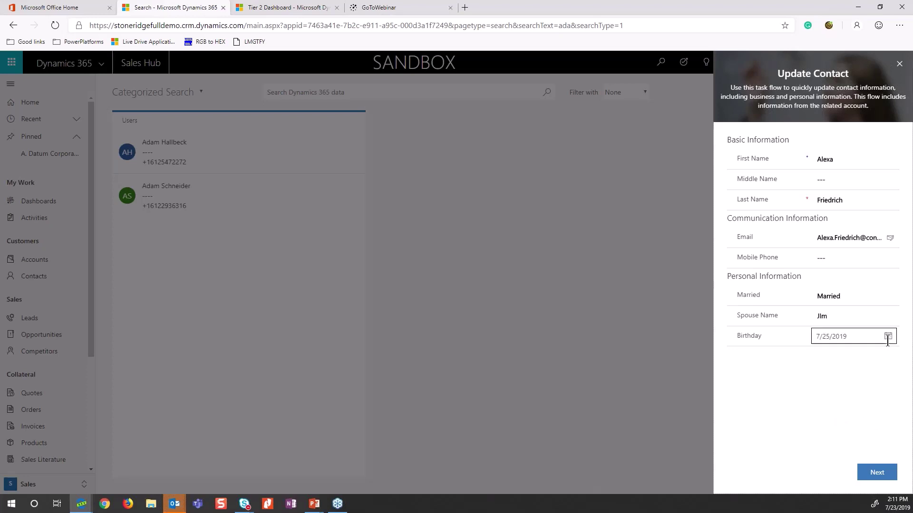
pyautogui.click(873, 476)
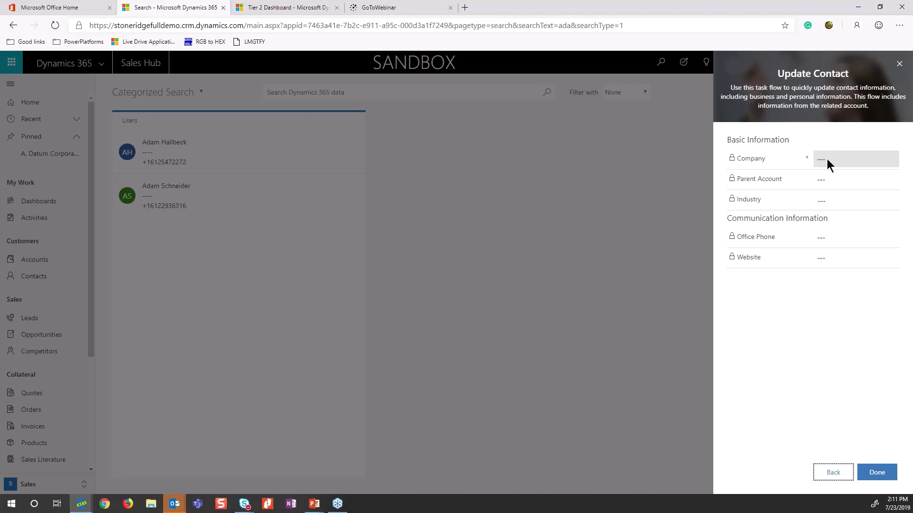
# - Complete the Update Contact task flow with Done, closing its panel
pyautogui.click(827, 159)
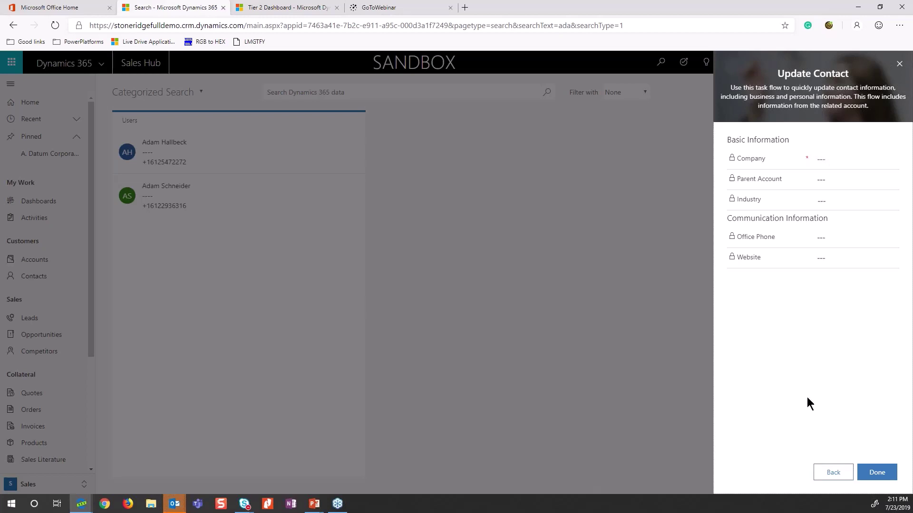
pyautogui.click(876, 473)
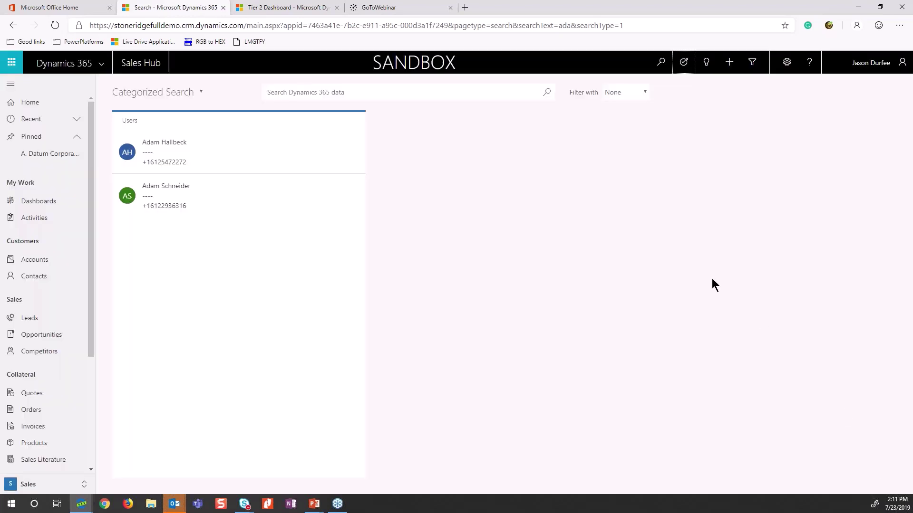
# - Open the Relationship Assistant and expand its No Activity with Account card
pyautogui.click(705, 65)
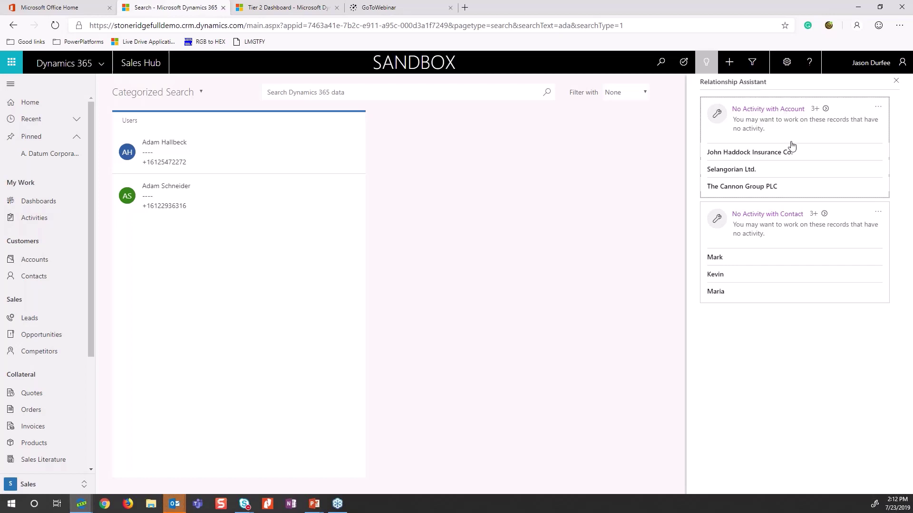
pyautogui.click(826, 111)
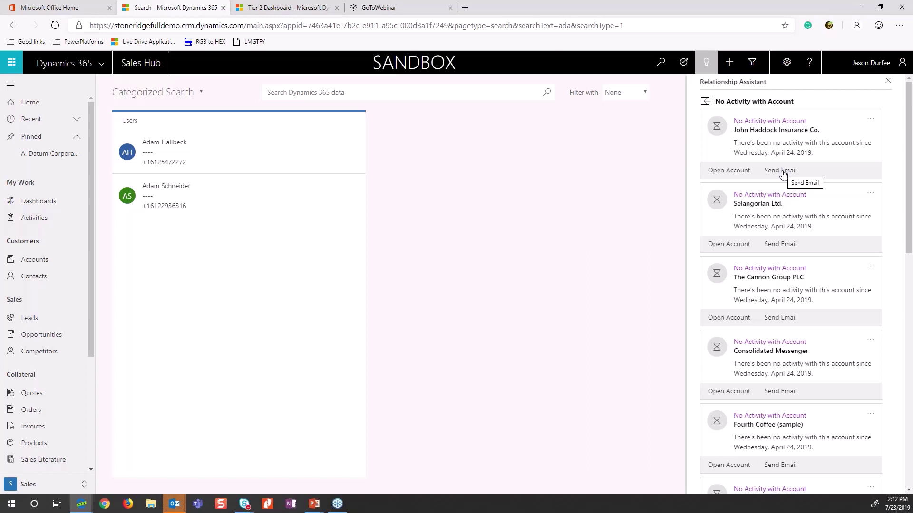
# - Open the New (+) quick create list showing Account, Case, Contact and Opportunity
pyautogui.click(734, 63)
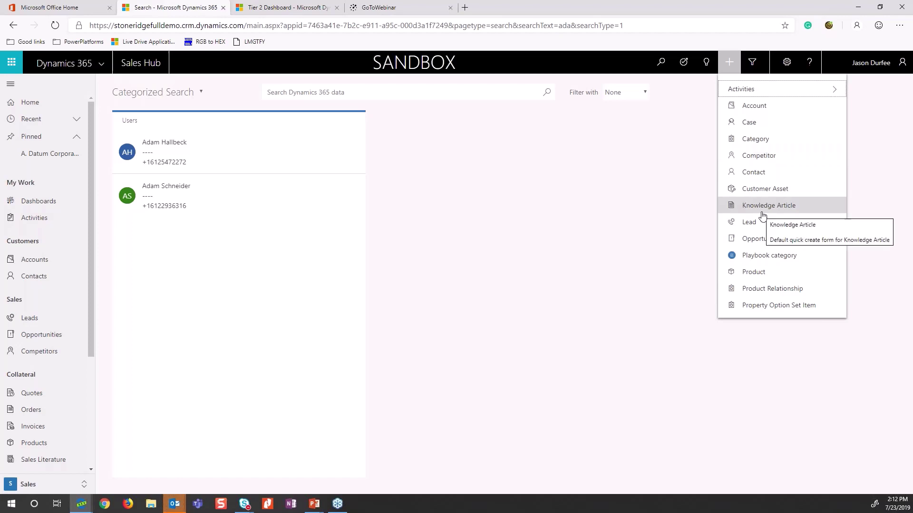
# - Launch Advanced Find and move its popup window into view
pyautogui.click(752, 65)
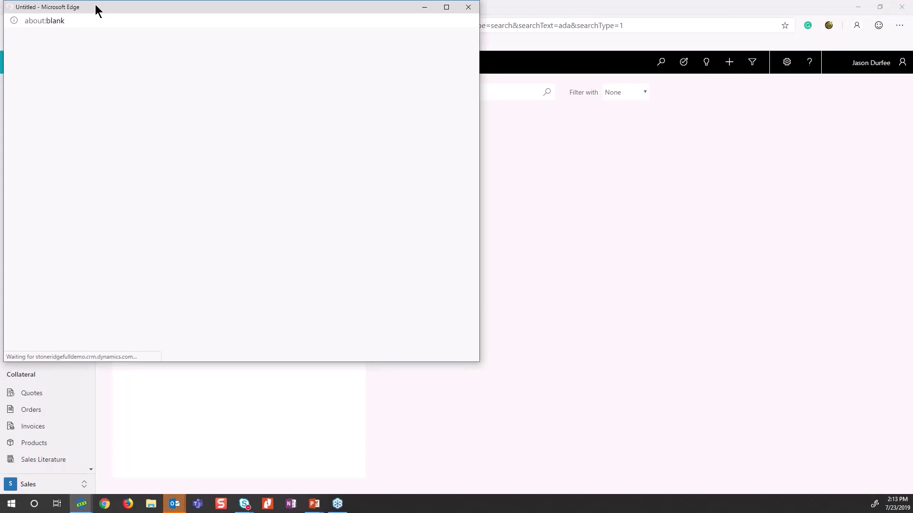
pyautogui.moveTo(102, 12); pyautogui.dragTo(155, 33)
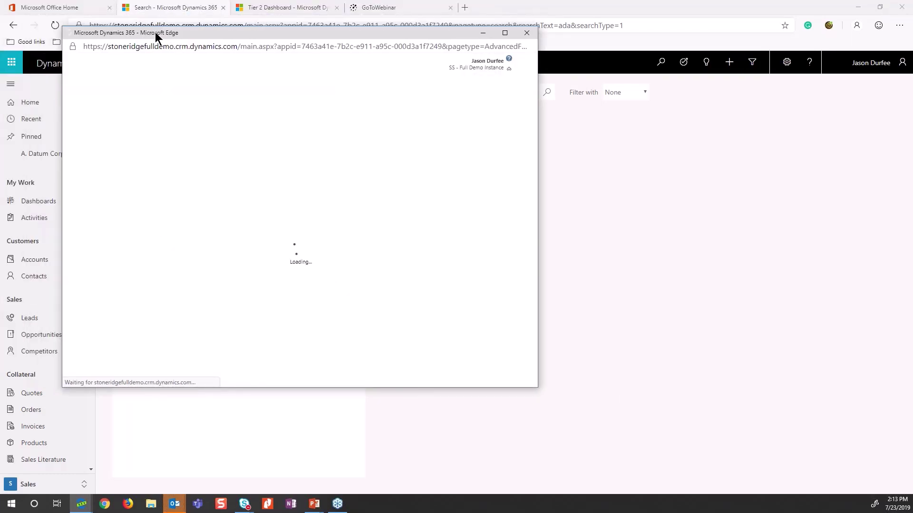